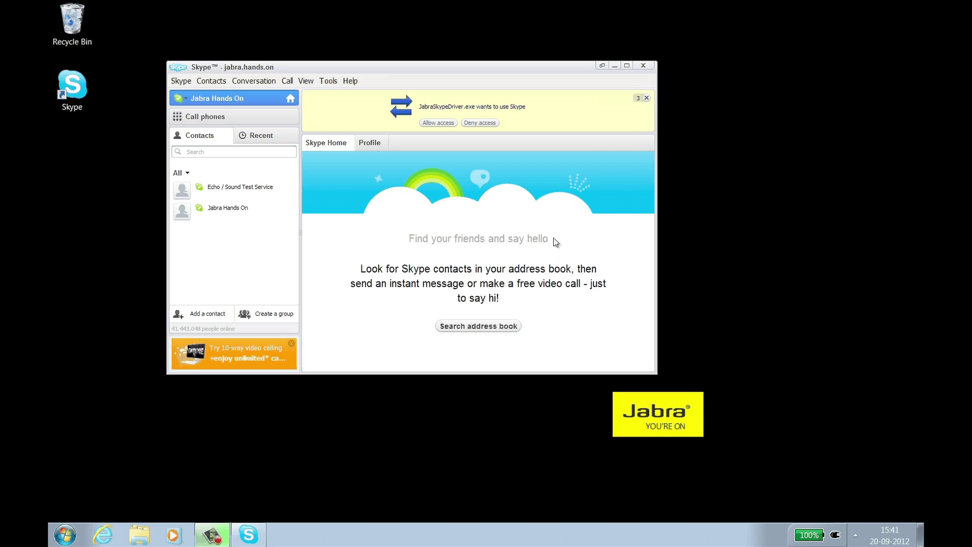
Allow JabraSkypeDriver.exe to access Skype from its notification
{"action": "left_click", "coordinate": [441, 124]}
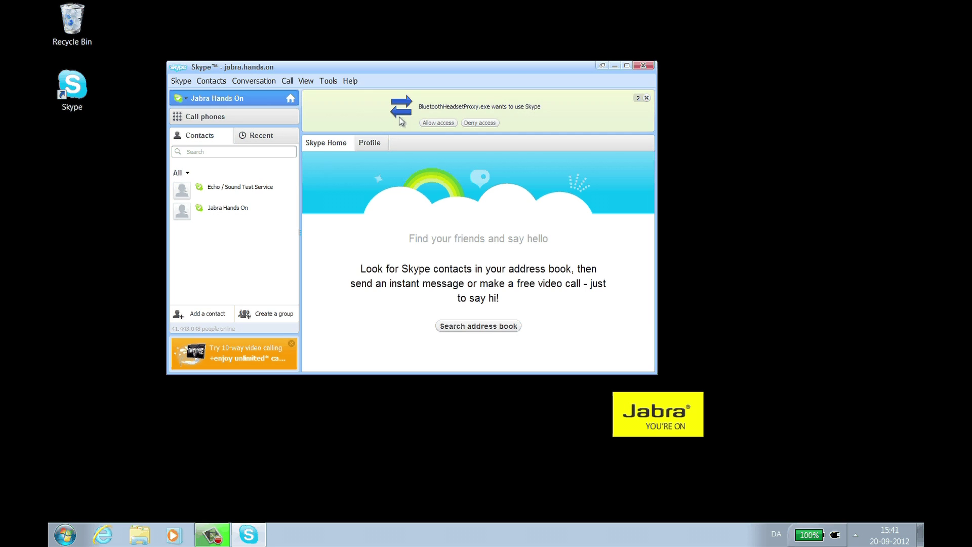
{"action": "left_click", "coordinate": [328, 81]}
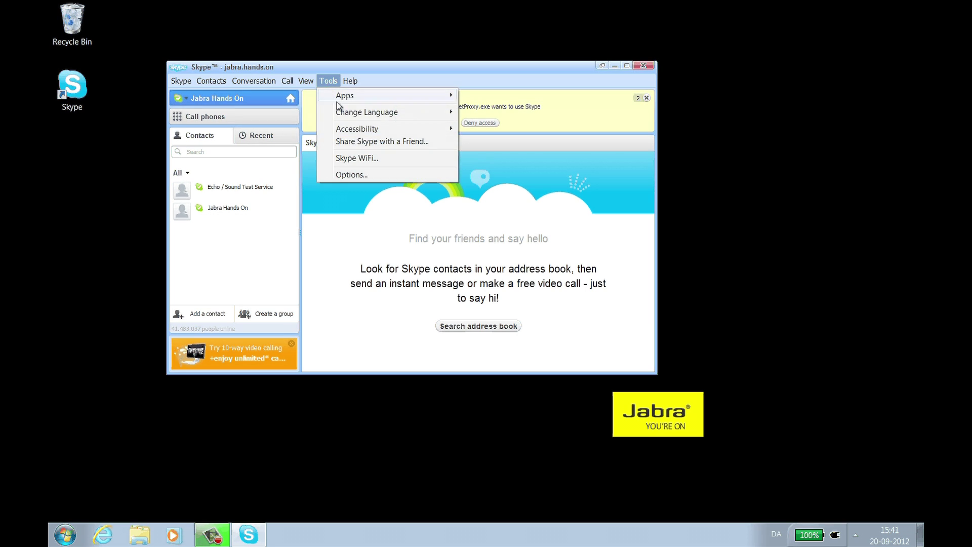
Select Jabra PRO 9470 as both microphone and speakers in Audio settings, then save
{"action": "left_click", "coordinate": [344, 176]}
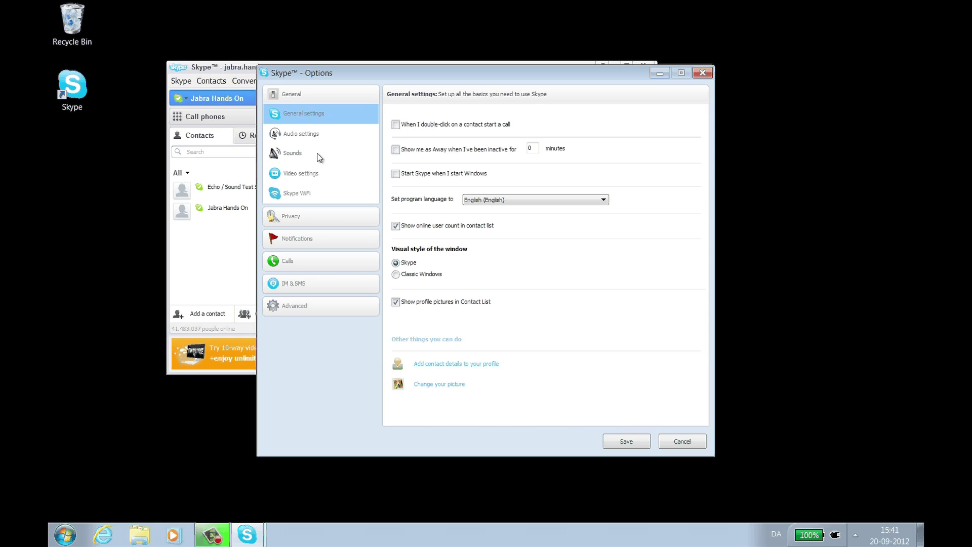
{"action": "left_click", "coordinate": [309, 135]}
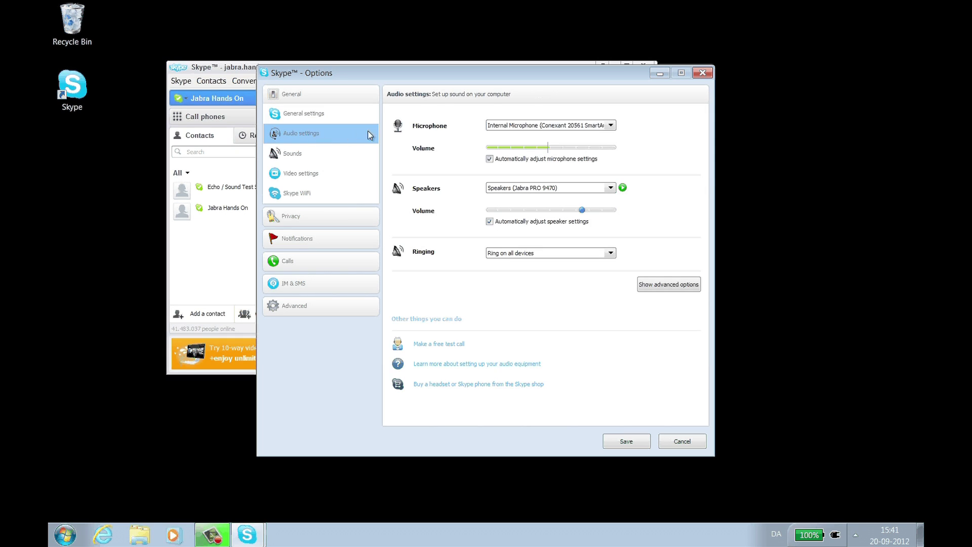
{"action": "left_click", "coordinate": [610, 128]}
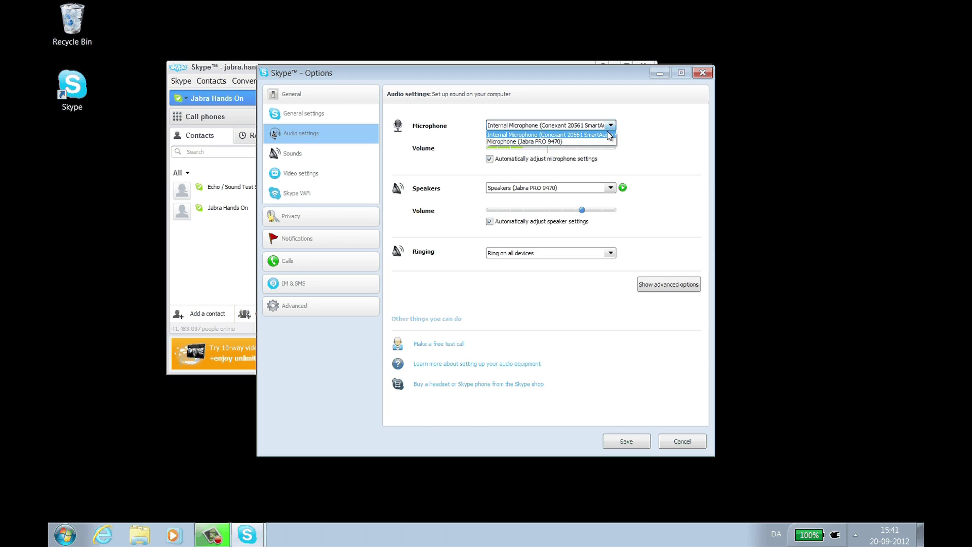
{"action": "left_click", "coordinate": [577, 143]}
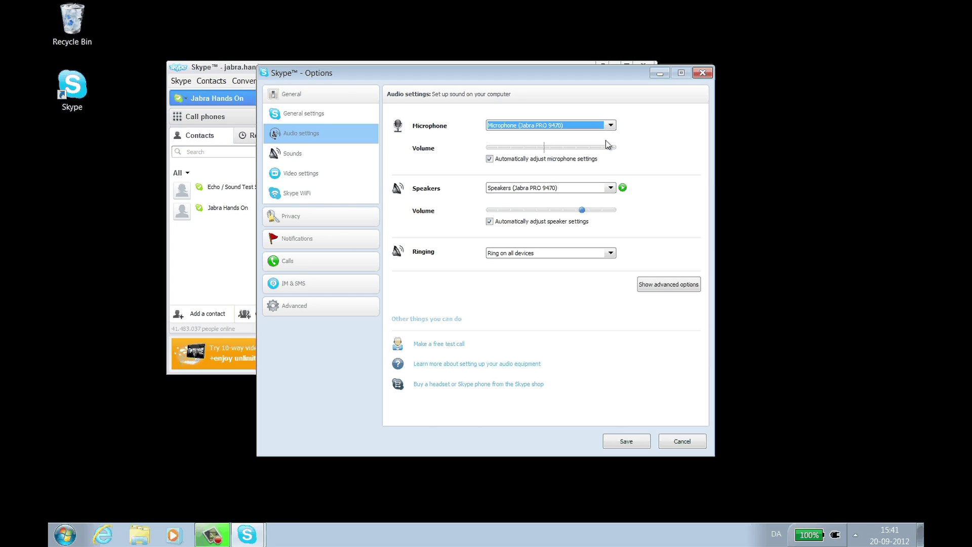
{"action": "left_click", "coordinate": [589, 189]}
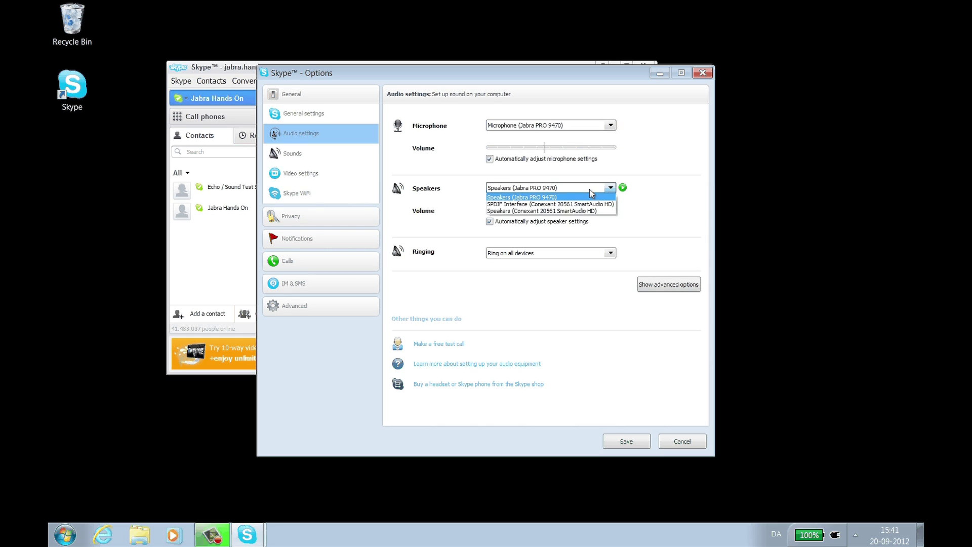
{"action": "left_click", "coordinate": [589, 195]}
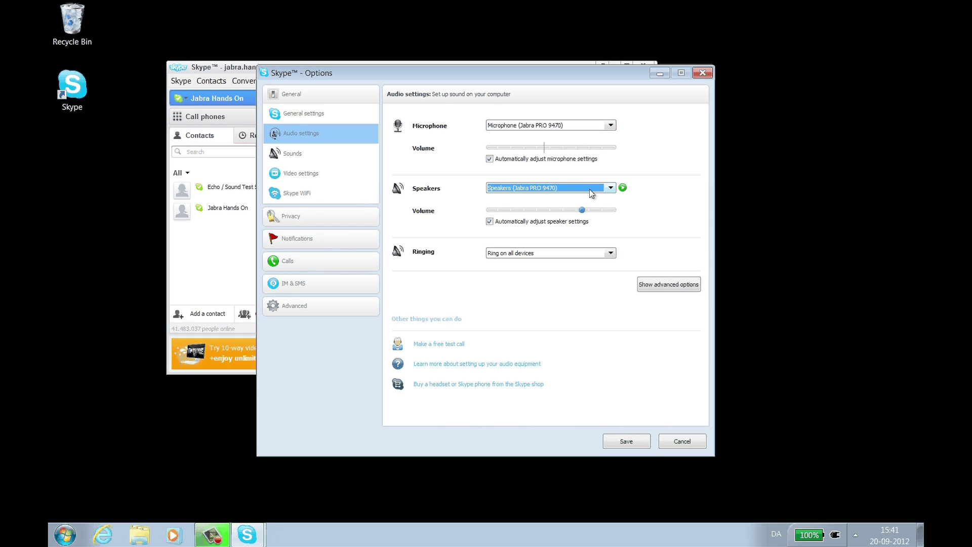
{"action": "left_click", "coordinate": [626, 442]}
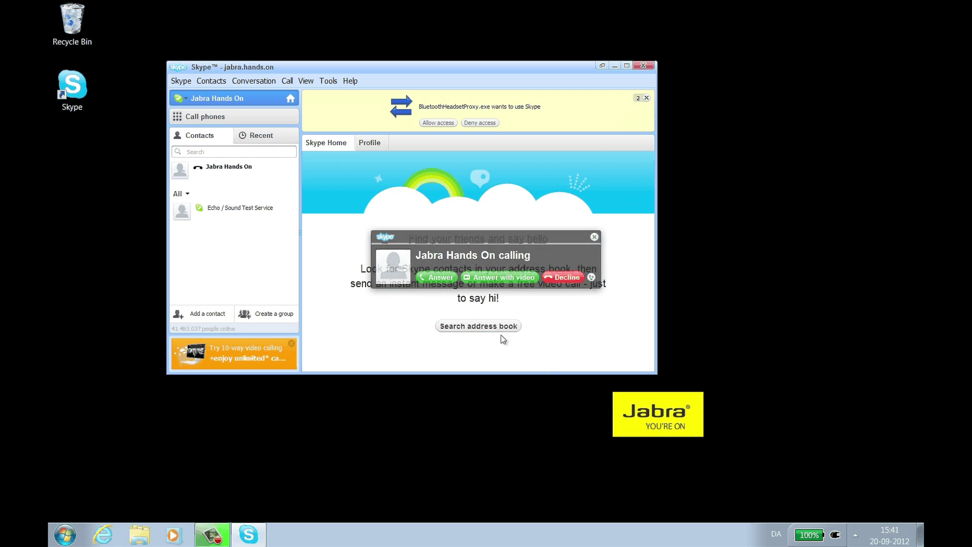
Answer the incoming voice call from Jabra Hands On
{"action": "left_click", "coordinate": [442, 278]}
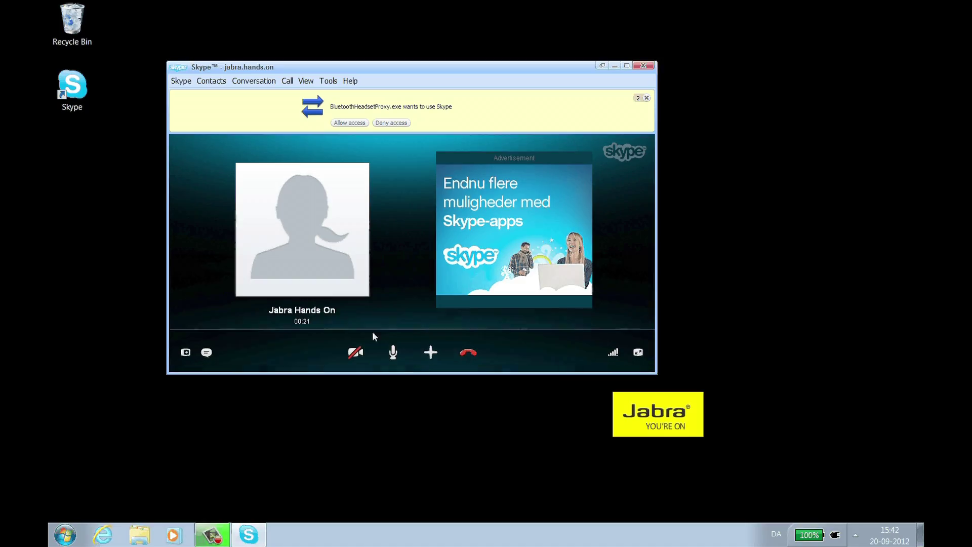
Mute and then unmute the microphone during the Jabra Hands On call
{"action": "left_click", "coordinate": [393, 349]}
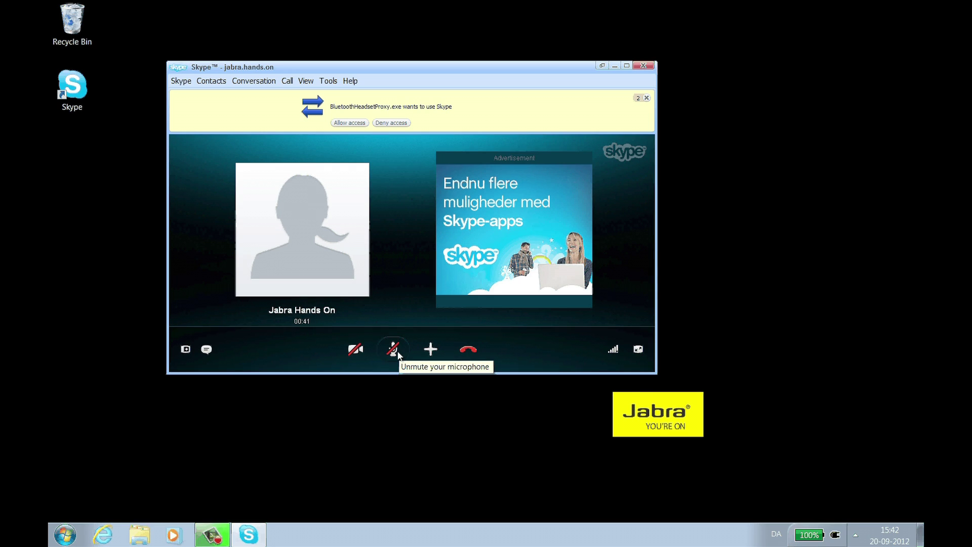
{"action": "left_click", "coordinate": [393, 349]}
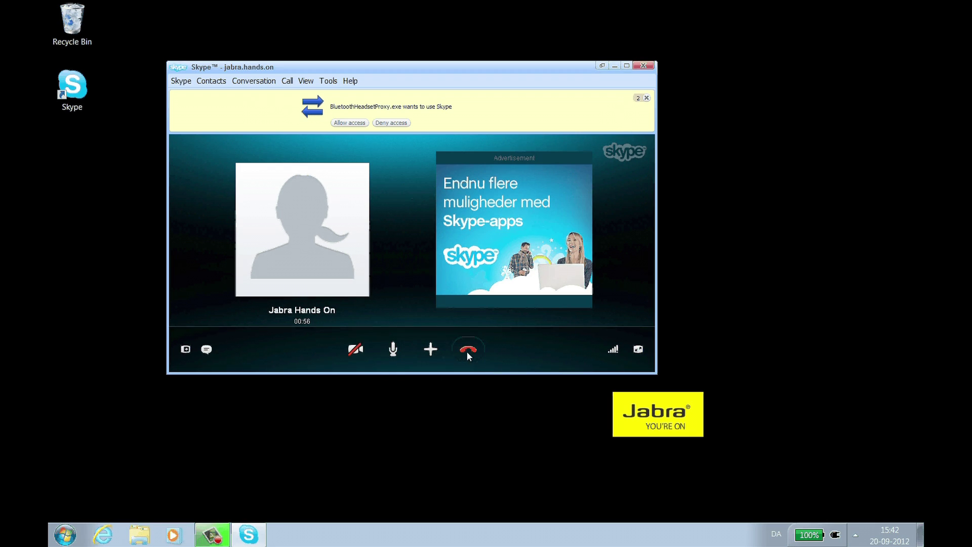
Hang up the Jabra Hands On call
{"action": "left_click", "coordinate": [466, 351]}
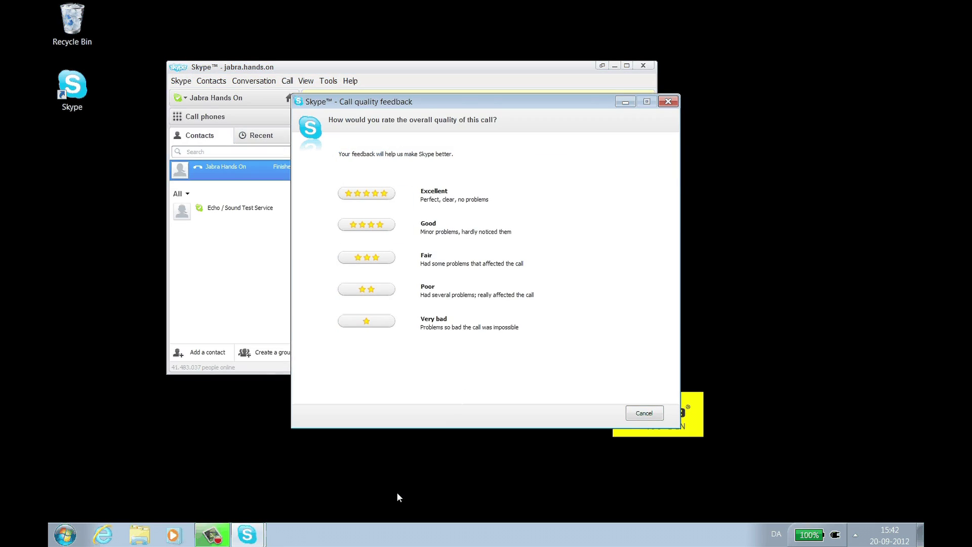